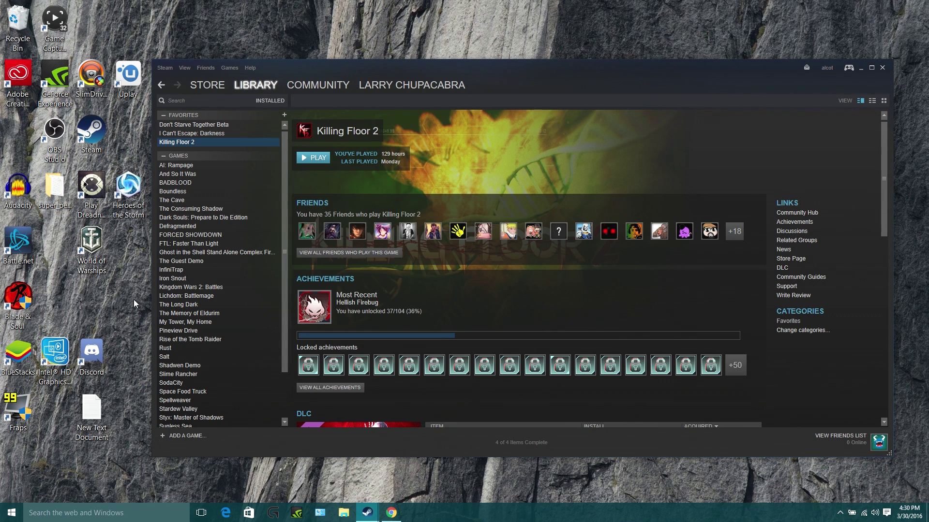
# - Open the super_perk_training_deluxe_2 folder and inspect the .kfm map file inside KF-SuperPerkTrainingDeluxe-v7d
pyautogui.doubleClick(45, 195)
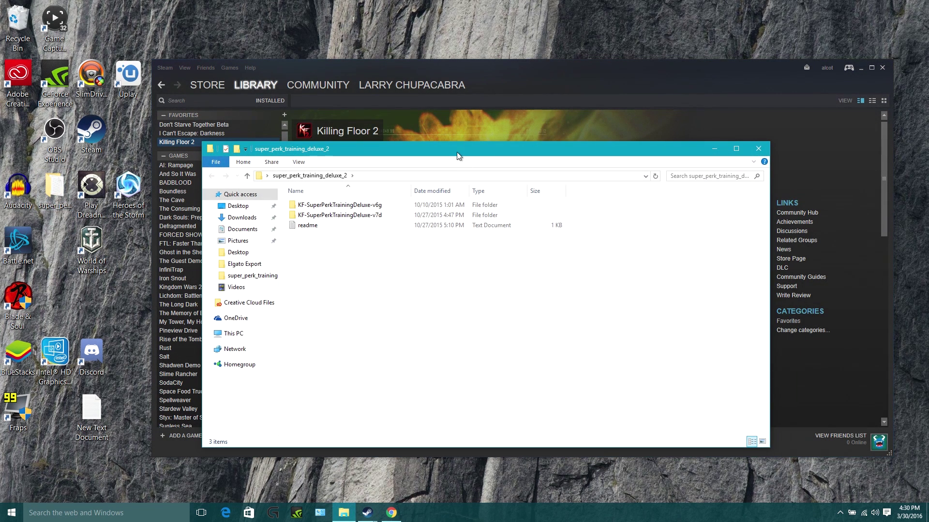
pyautogui.moveTo(456, 151); pyautogui.dragTo(495, 126)
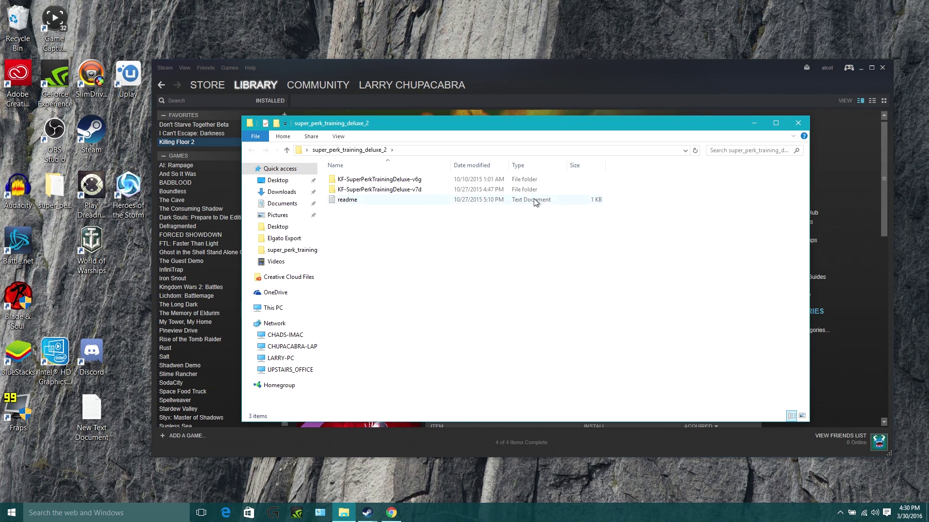
pyautogui.click(380, 193)
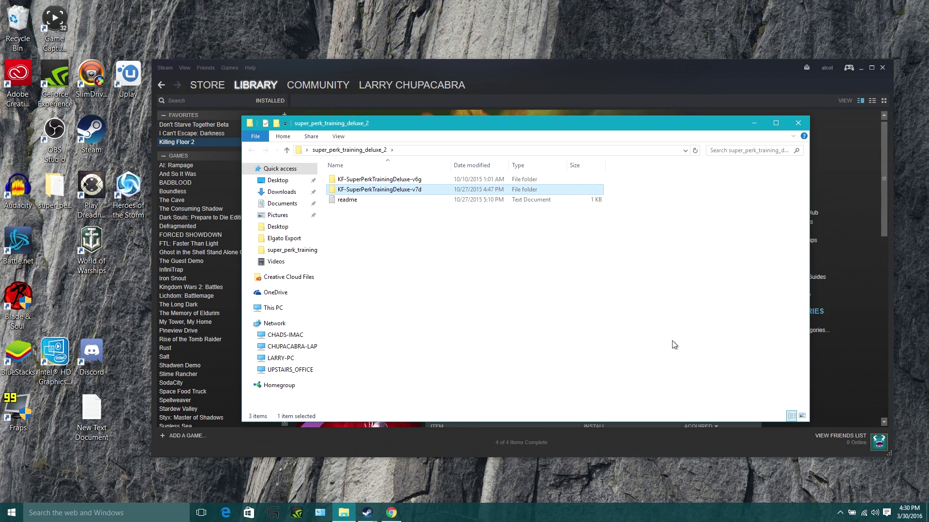
pyautogui.doubleClick(372, 190)
pyautogui.click(390, 180)
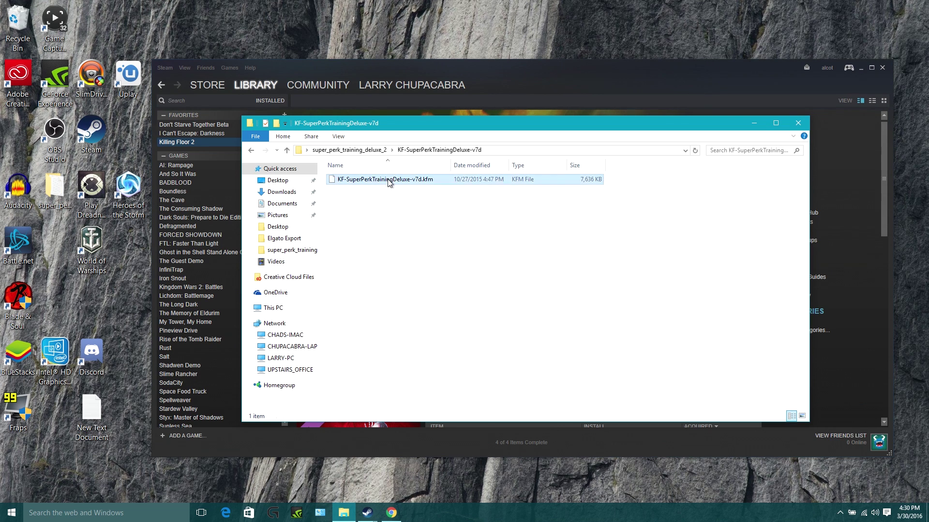
# - Recheck the v7d folder's map file, then copy the KF-SuperPerkTrainingDeluxe-v7d folder
pyautogui.click(252, 150)
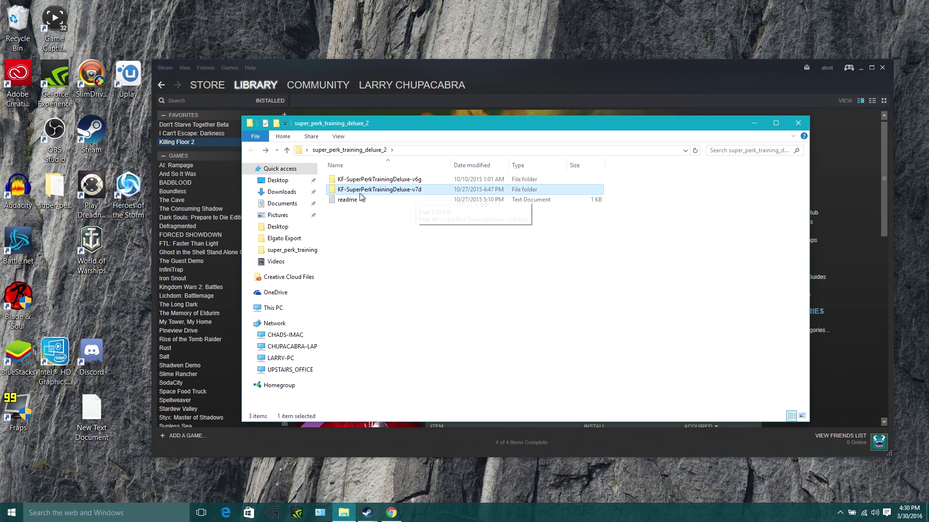
pyautogui.doubleClick(394, 193)
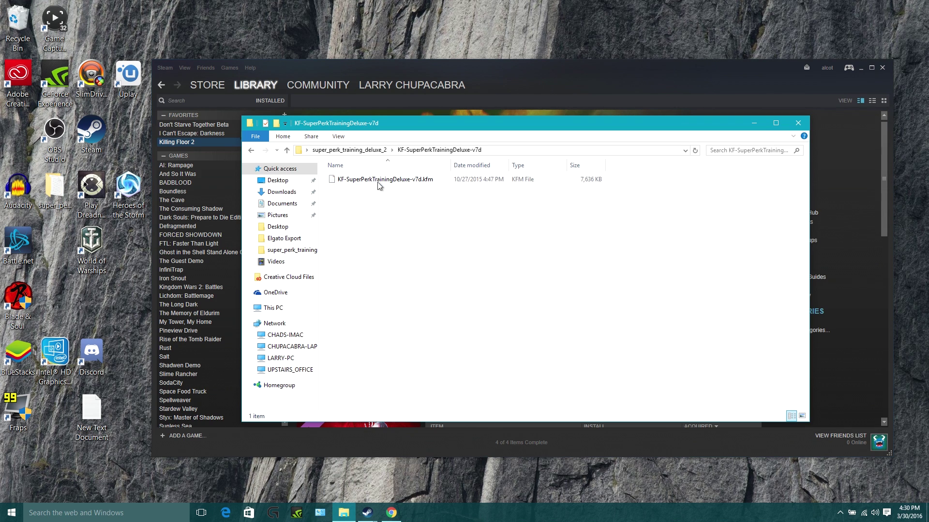
pyautogui.click(379, 184)
pyautogui.click(251, 150)
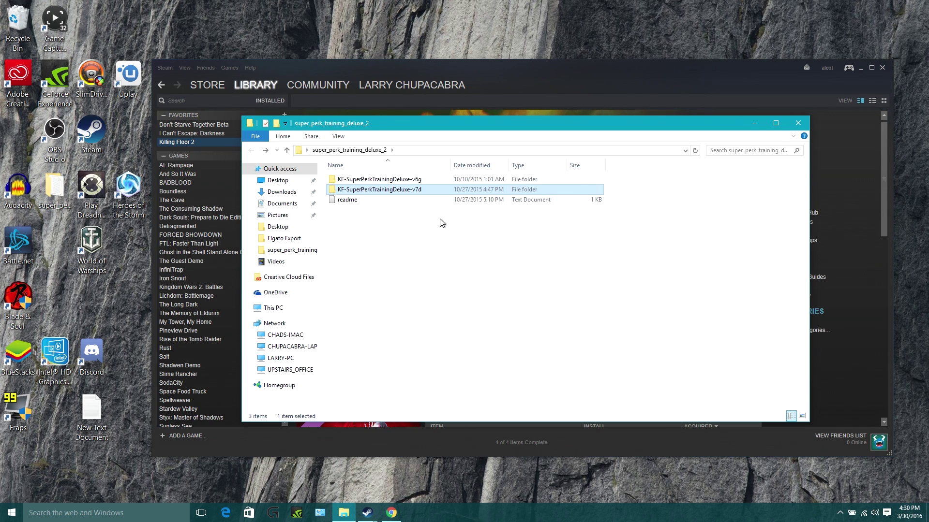
pyautogui.rightClick(406, 189)
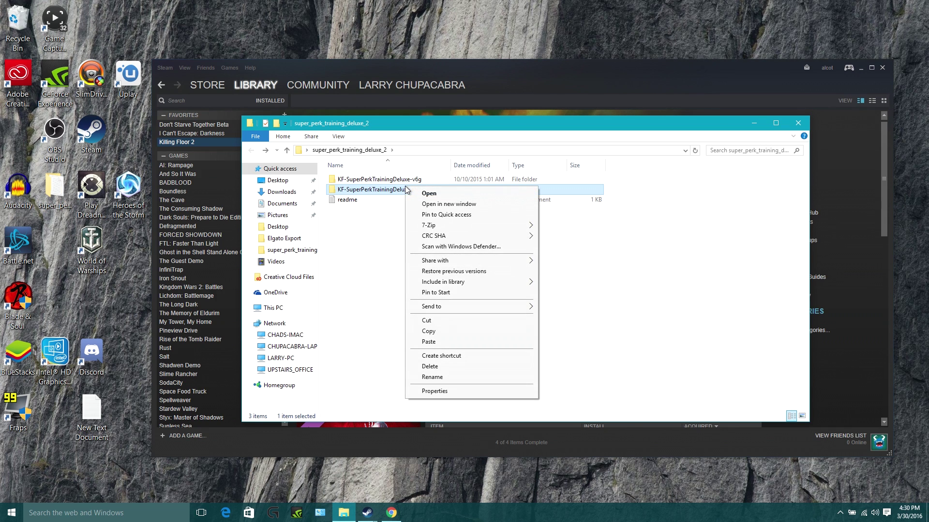
pyautogui.click(446, 334)
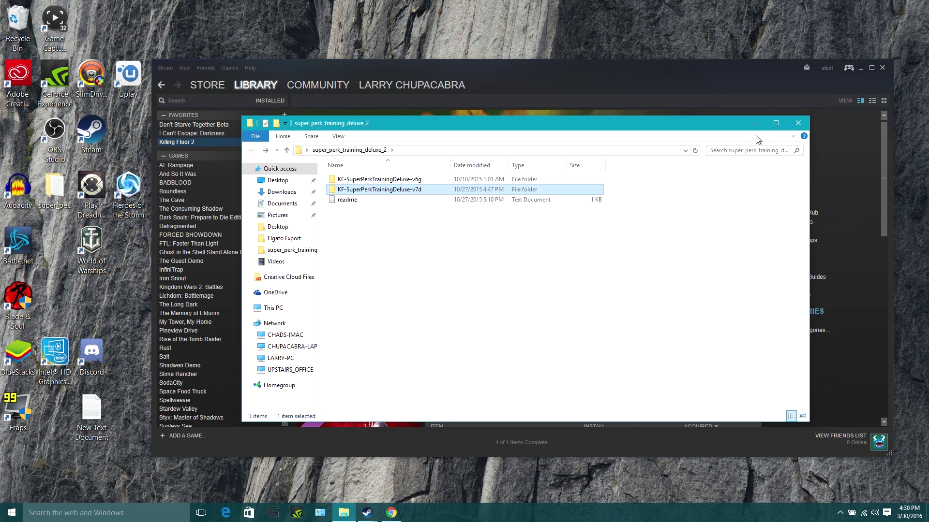
# - Browse Killing Floor 2's local files from its Steam properties to open the killingfloor2 folder
pyautogui.click(745, 127)
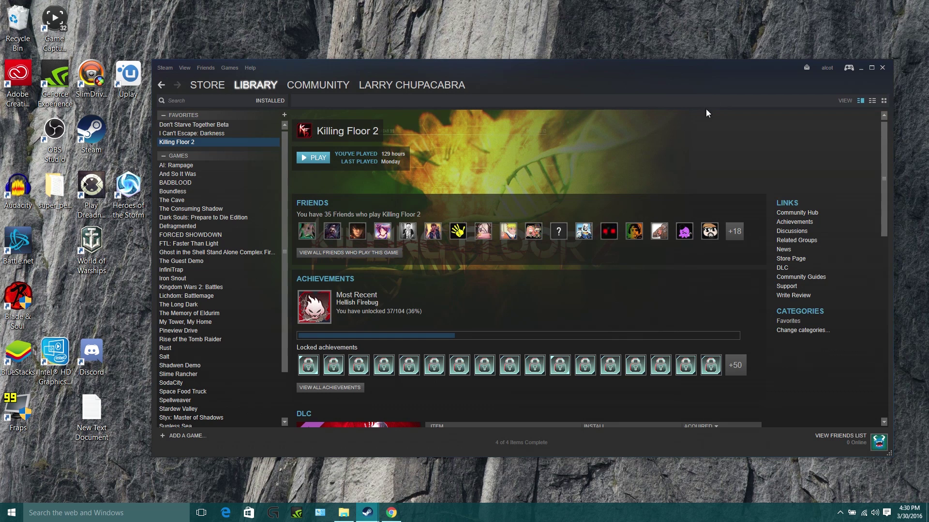
pyautogui.rightClick(219, 142)
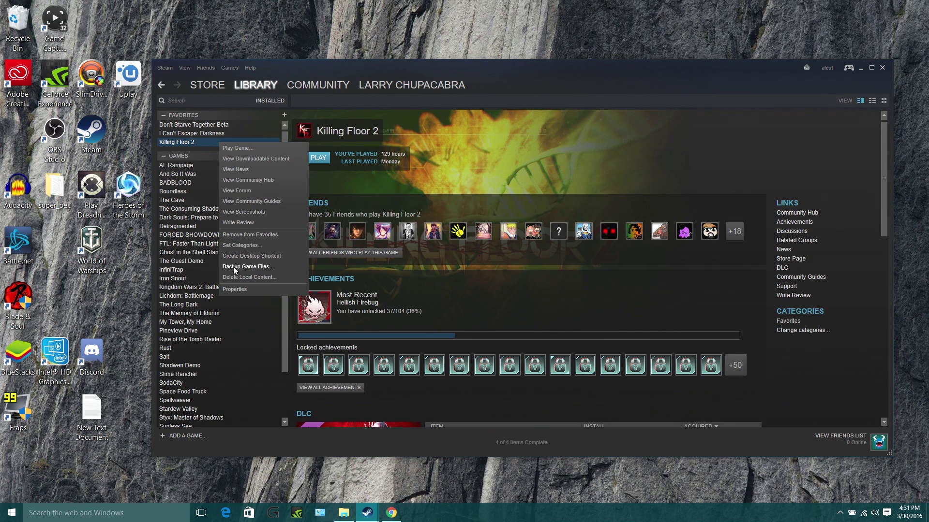
pyautogui.click(239, 288)
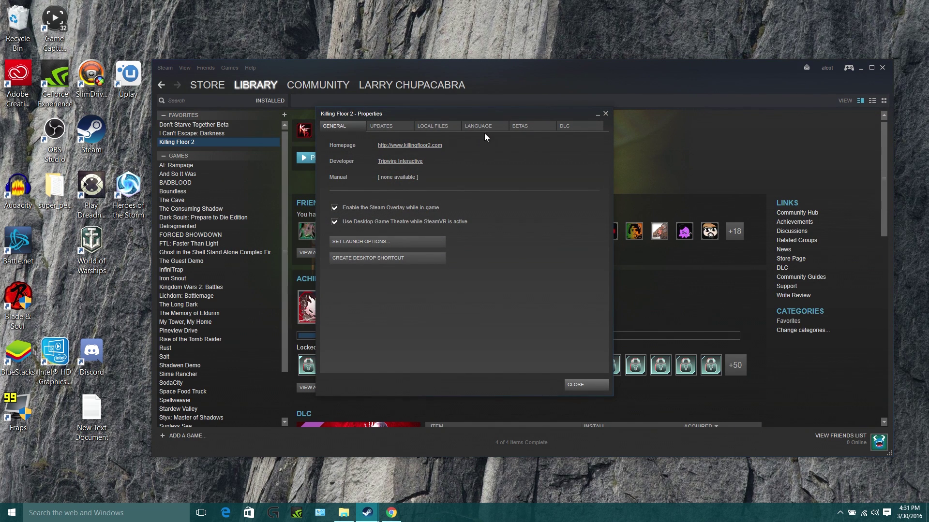
pyautogui.click(442, 127)
pyautogui.click(368, 165)
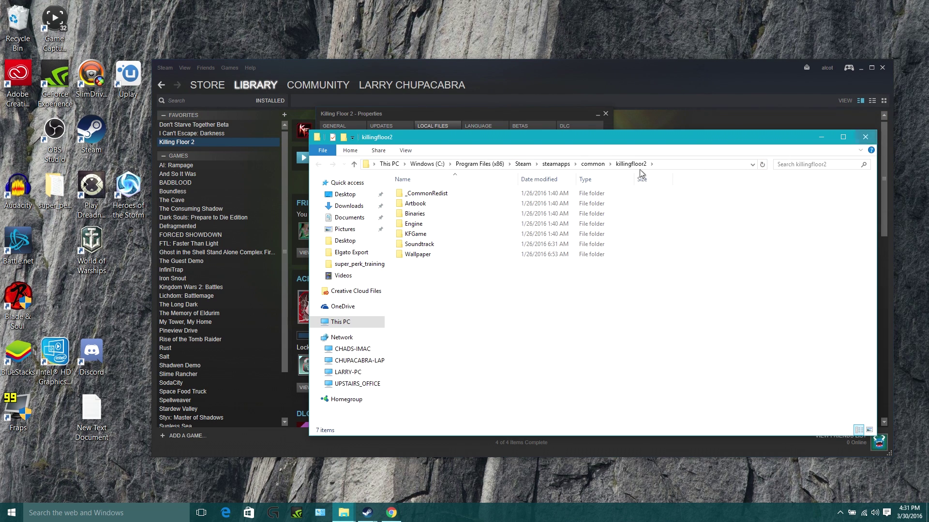
# - Navigate from killingfloor2 through KFGame and BrewedPC into the Maps folder
pyautogui.doubleClick(430, 234)
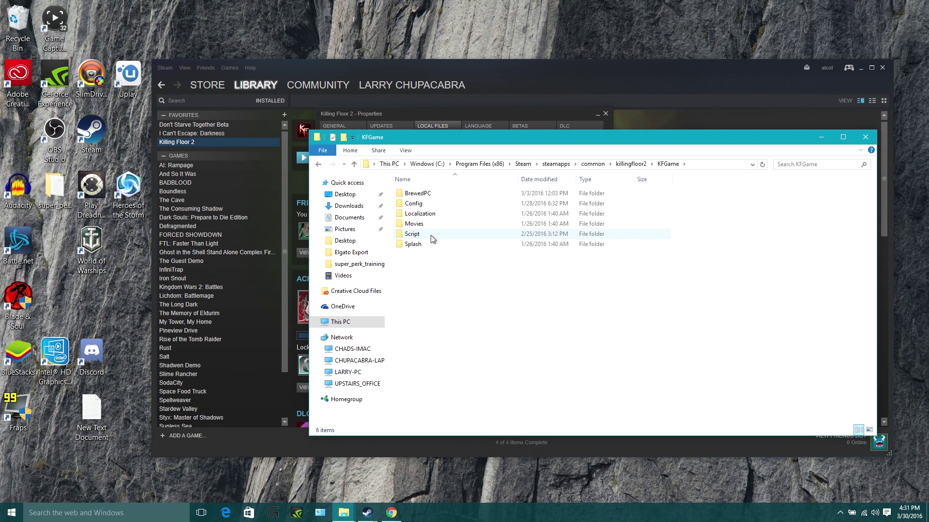
pyautogui.doubleClick(431, 205)
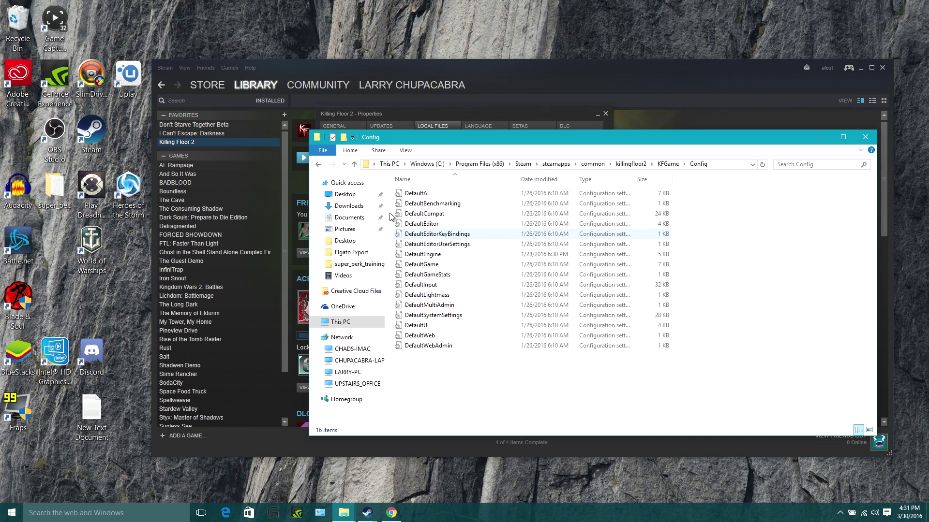
pyautogui.click(318, 164)
pyautogui.click(318, 164)
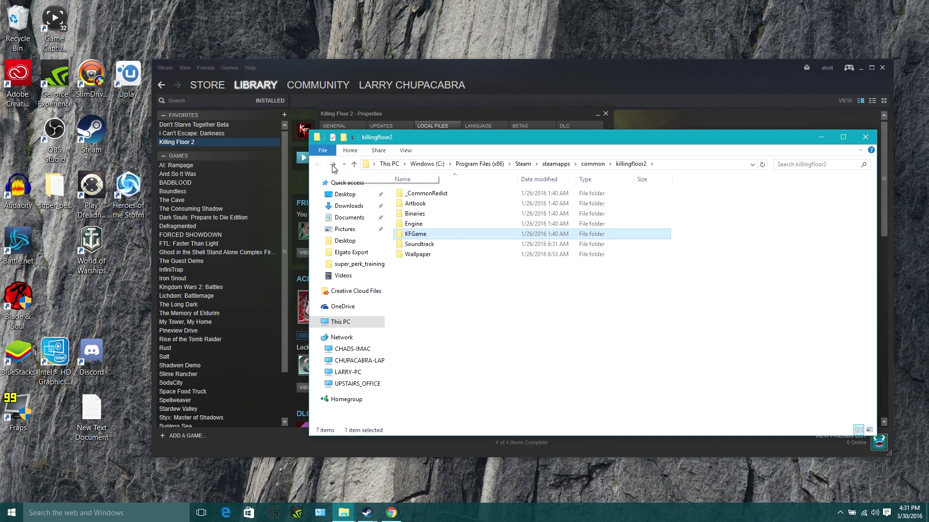
pyautogui.click(333, 164)
pyautogui.doubleClick(431, 194)
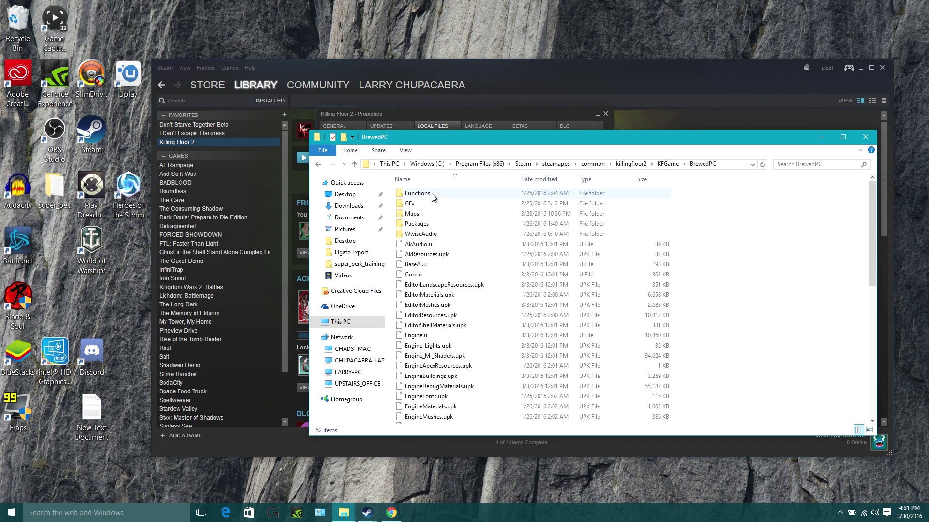
pyautogui.doubleClick(425, 213)
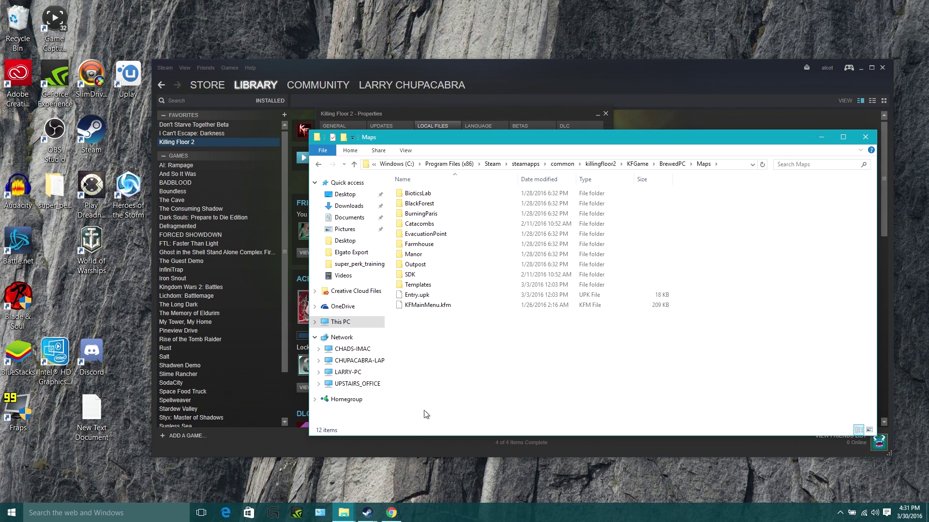
# - Go from This PC through Windows (C:) into Program Files (x86)
pyautogui.click(357, 322)
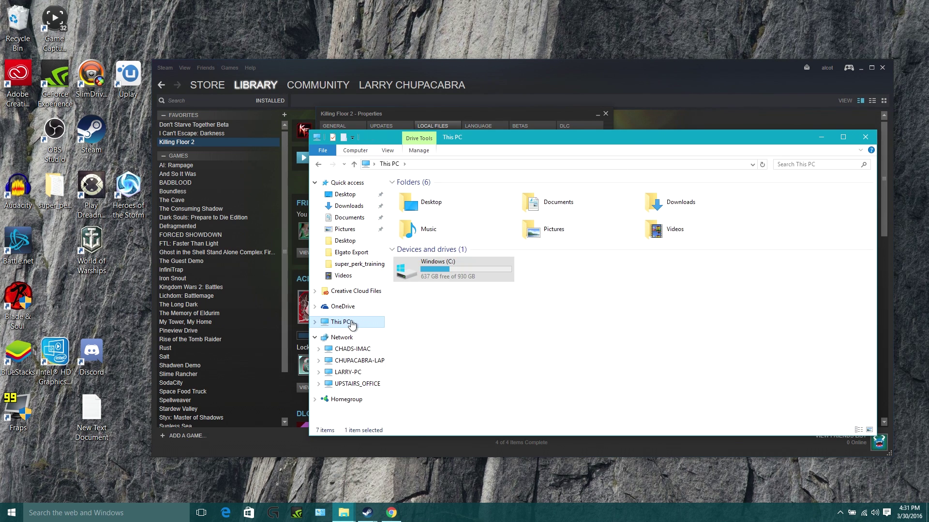
pyautogui.doubleClick(451, 276)
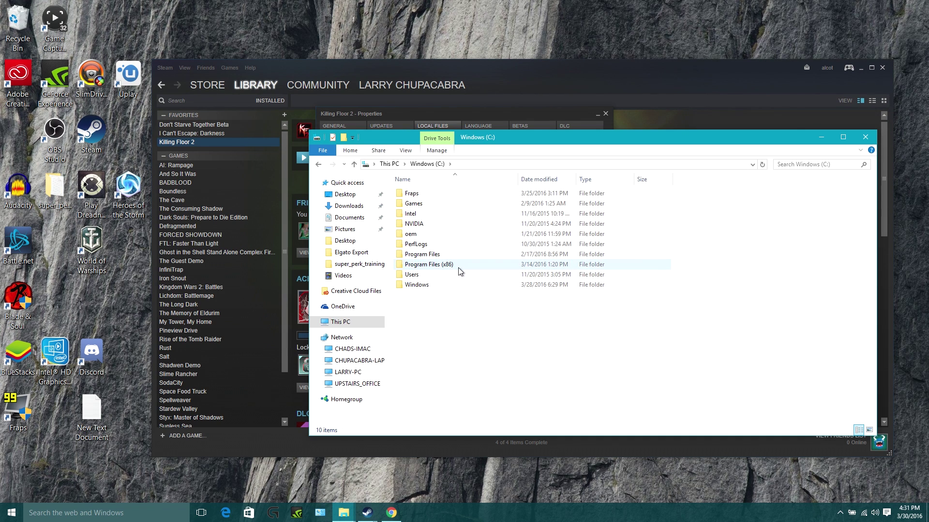
pyautogui.doubleClick(432, 265)
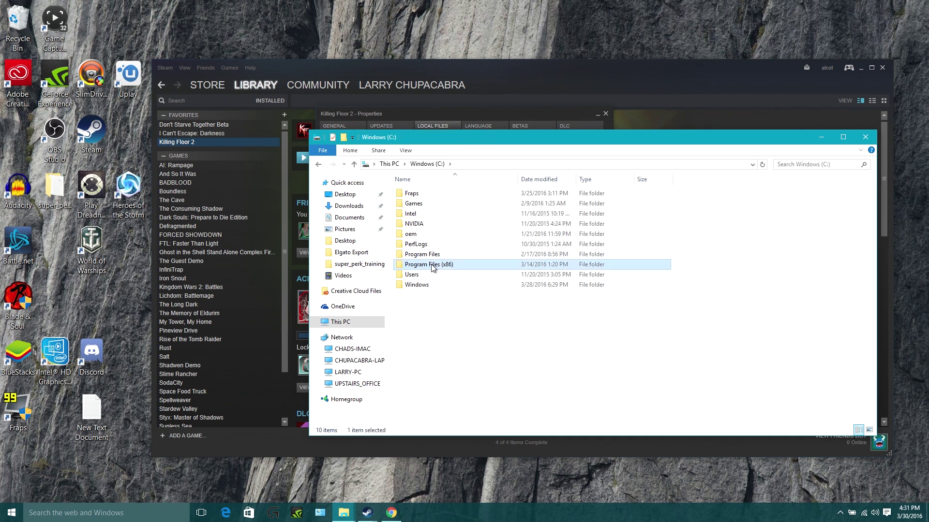
pyautogui.scroll(-5, 481, 260)
pyautogui.scroll(-2, 481, 260)
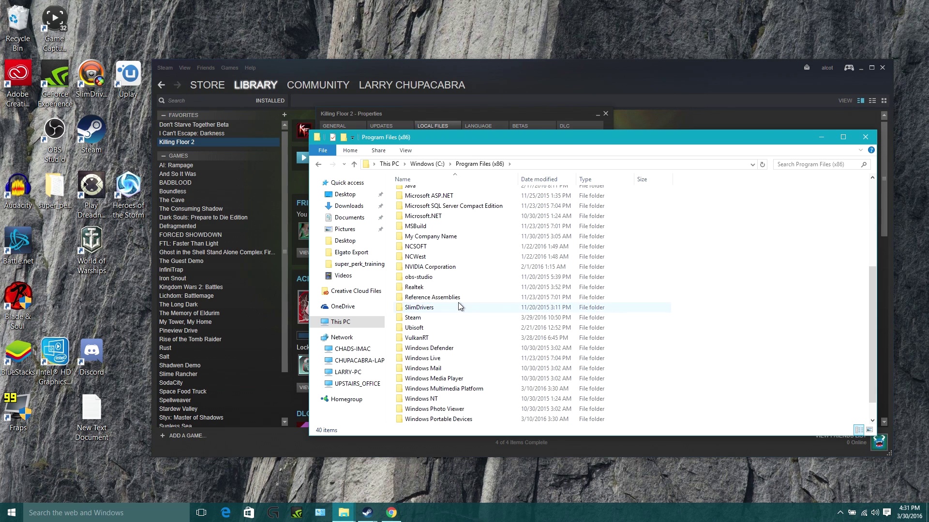
# - Open Steam, steamapps, common, and then the killingfloor2 game folder
pyautogui.doubleClick(439, 320)
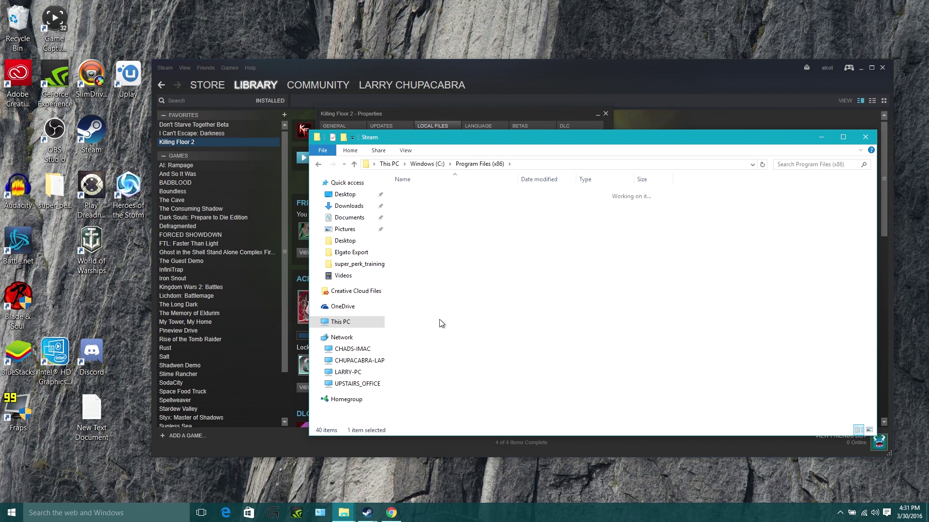
pyautogui.scroll(-5, 414, 213)
pyautogui.scroll(2, 441, 266)
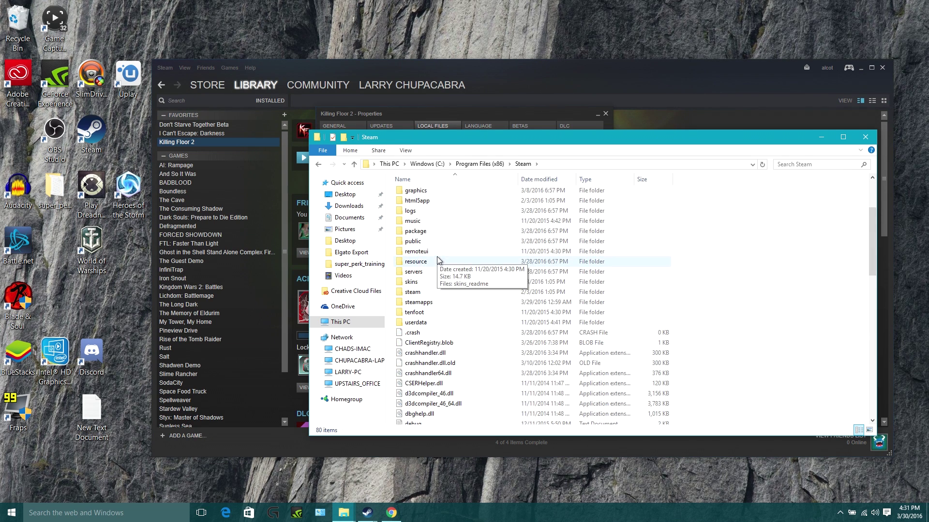
pyautogui.doubleClick(435, 303)
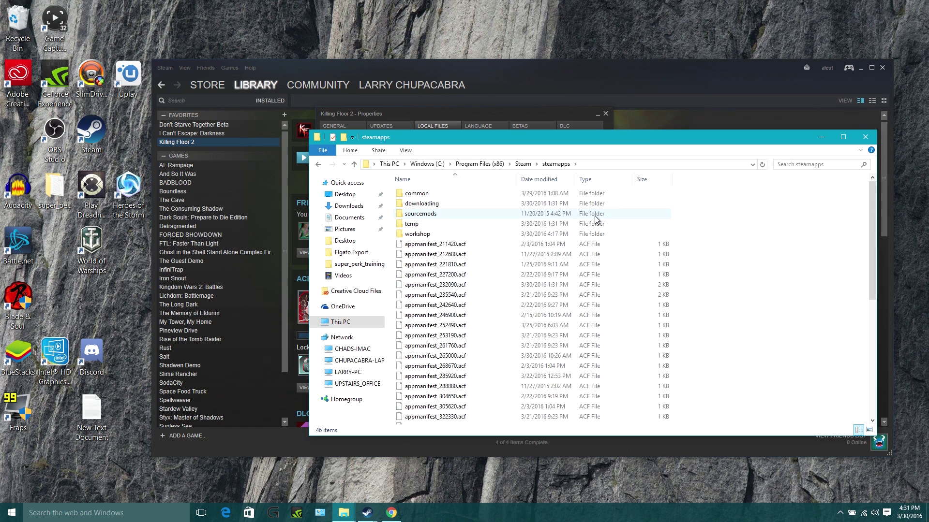
pyautogui.doubleClick(439, 197)
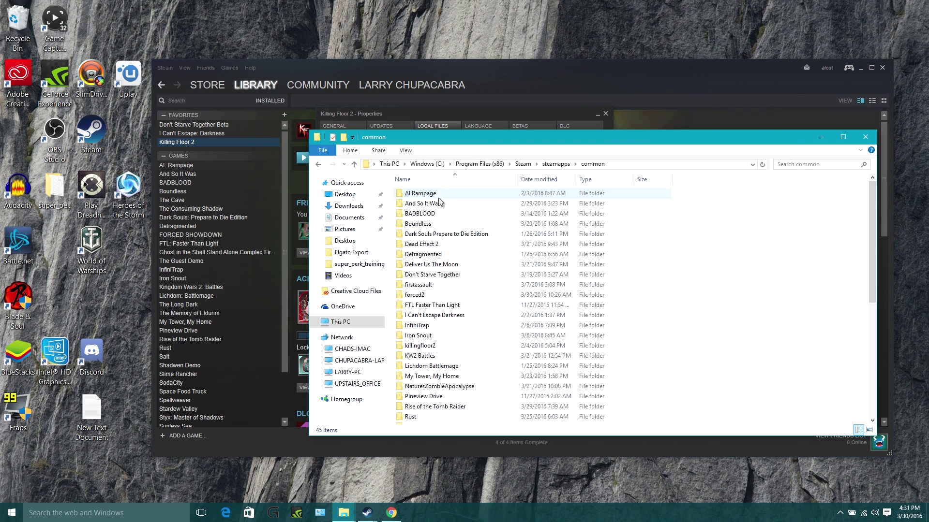
pyautogui.scroll(-2, 445, 317)
pyautogui.scroll(-6, 447, 324)
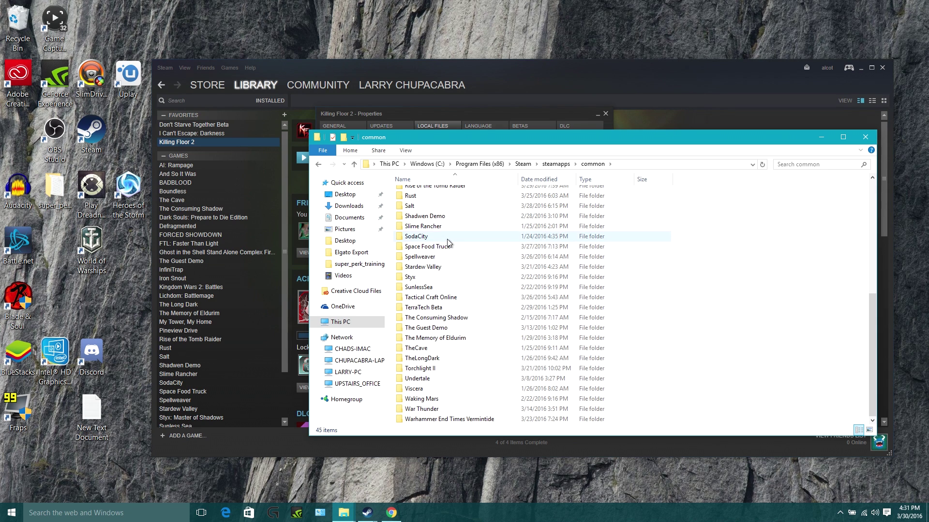
pyautogui.scroll(4, 460, 286)
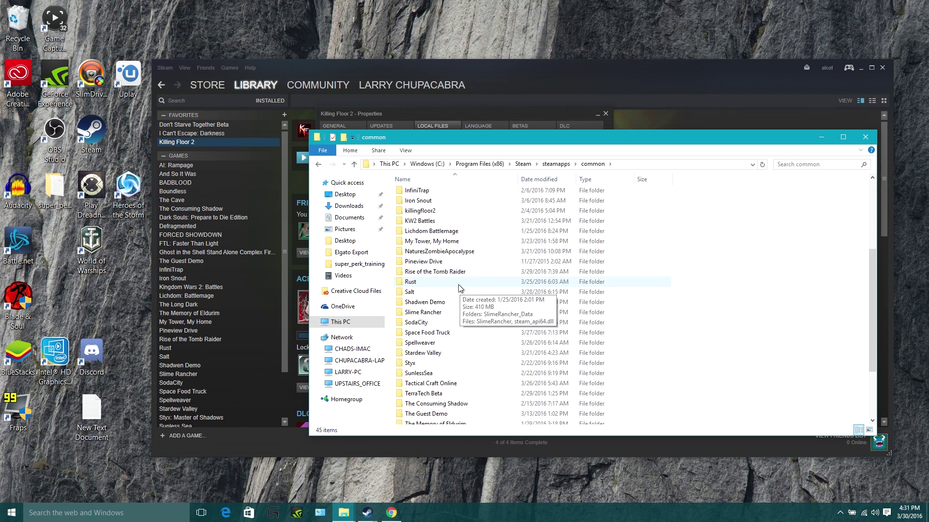
pyautogui.doubleClick(449, 240)
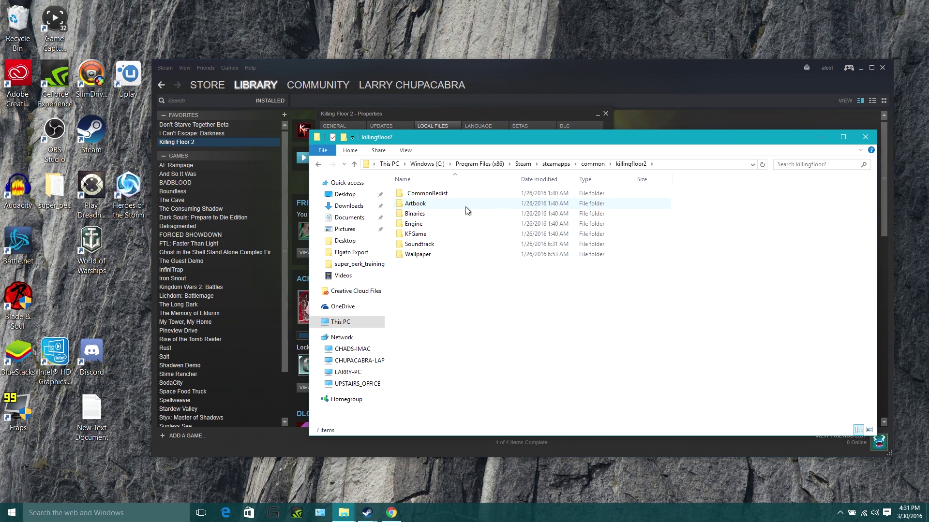
# - Navigate into KFGame\BrewedPC\Maps of the Killing Floor 2 install
pyautogui.doubleClick(436, 234)
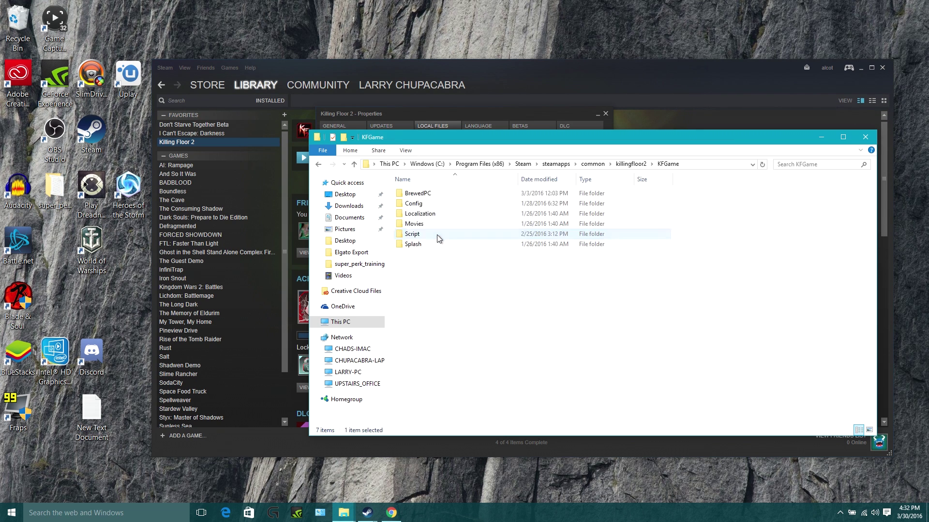
pyautogui.doubleClick(428, 191)
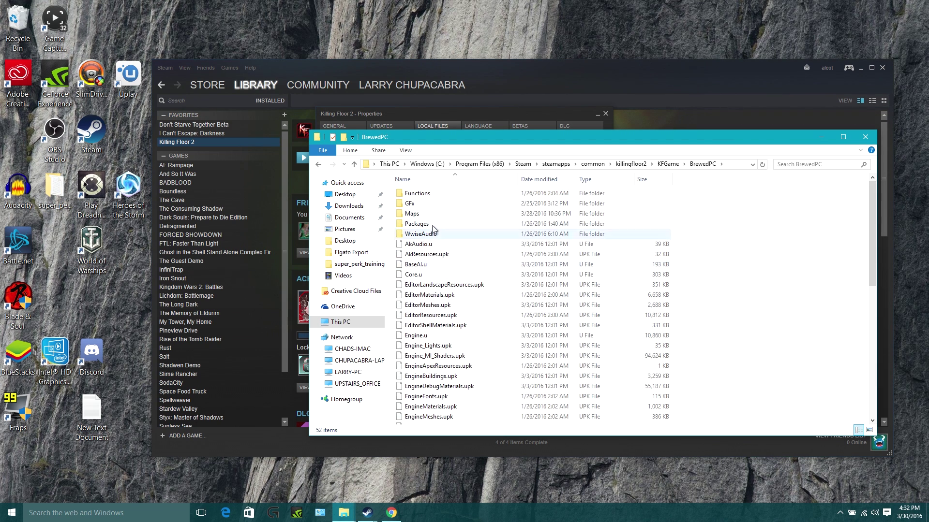
pyautogui.doubleClick(431, 214)
# - Paste the KF-SuperPerkTrainingDeluxe-v7d folder into Maps and deselect it
pyautogui.rightClick(471, 337)
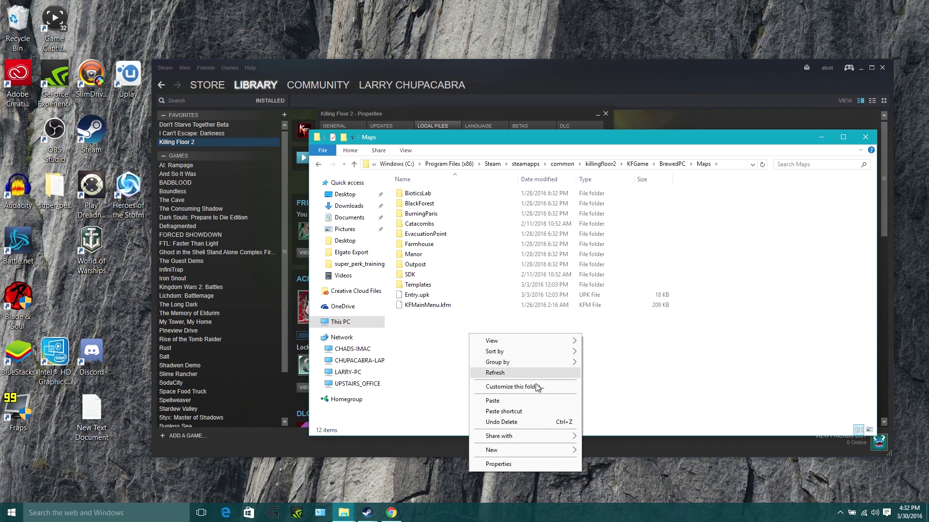
pyautogui.click(522, 403)
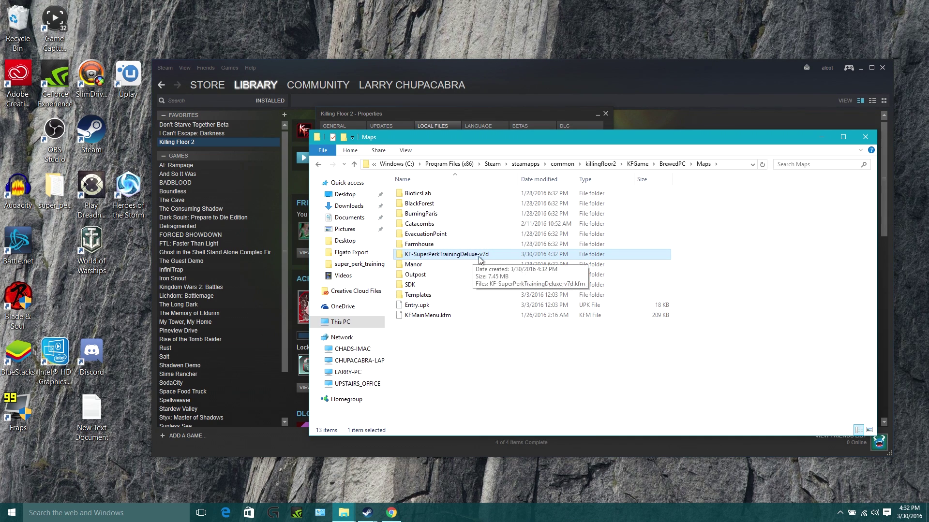
pyautogui.click(481, 381)
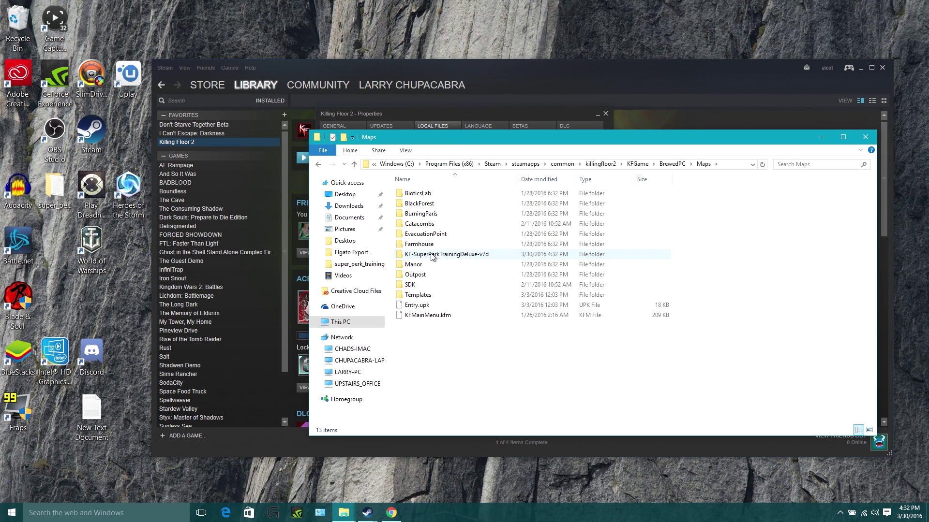
pyautogui.moveTo(432, 257)
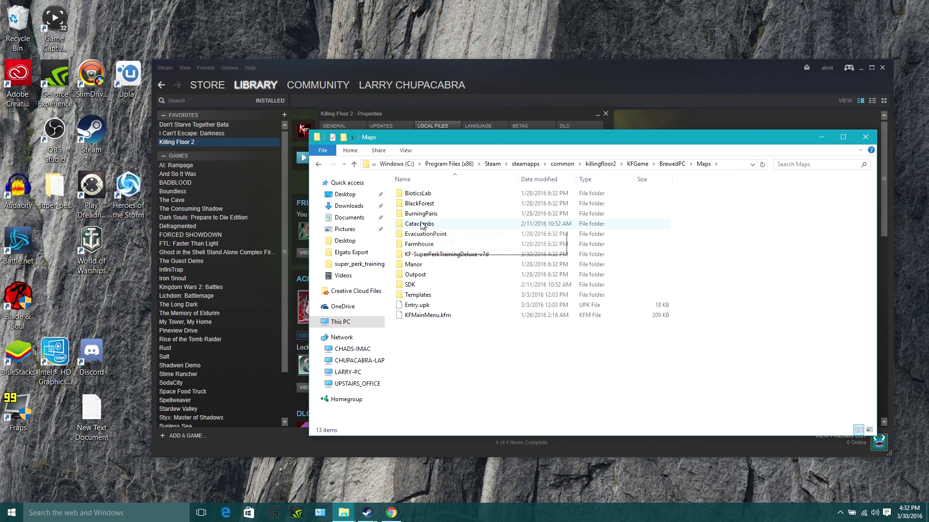
pyautogui.moveTo(422, 226)
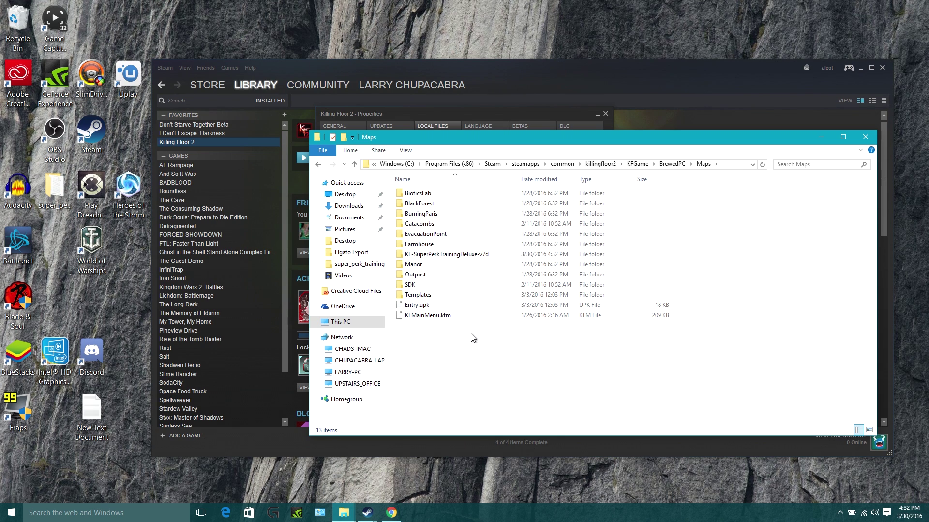
pyautogui.click(433, 259)
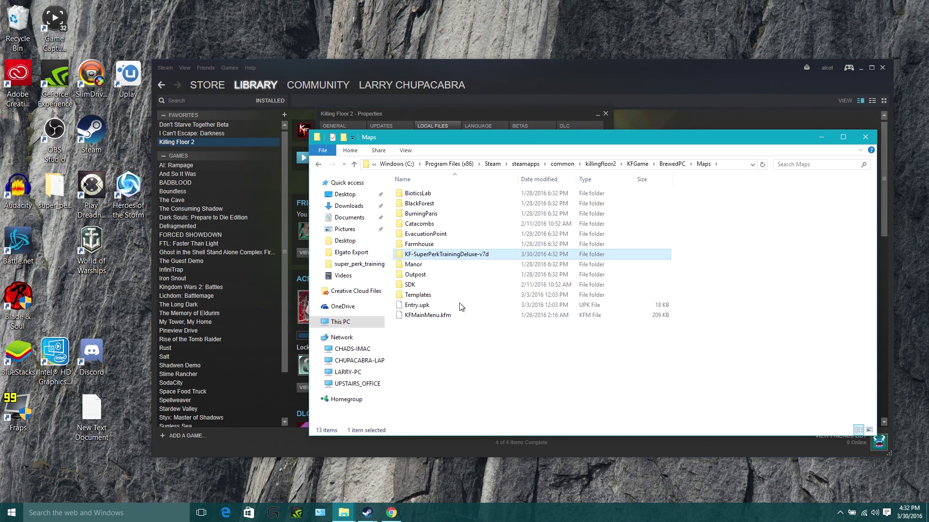
pyautogui.rightClick(433, 258)
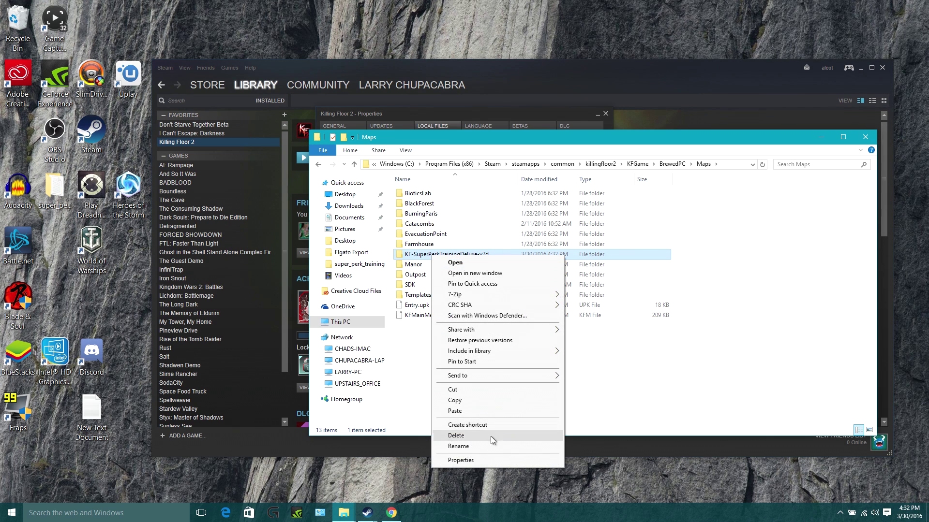
pyautogui.click(667, 419)
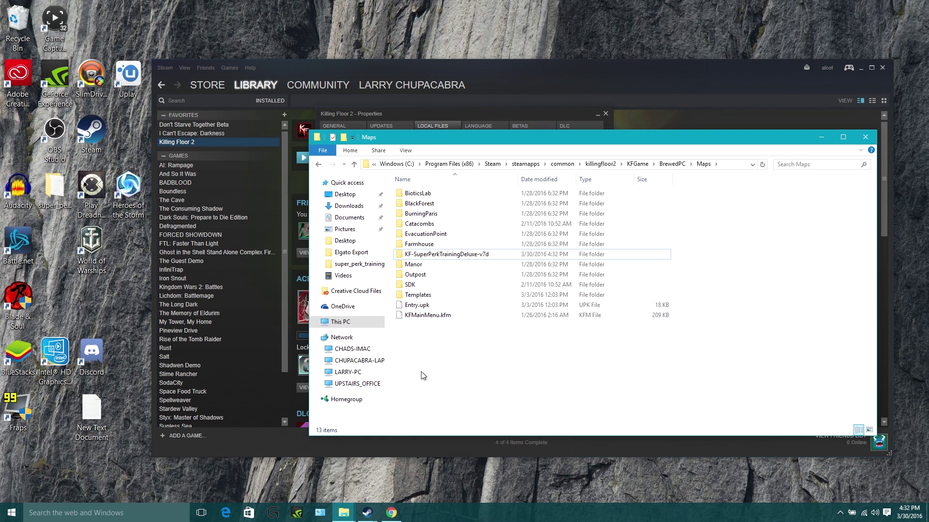